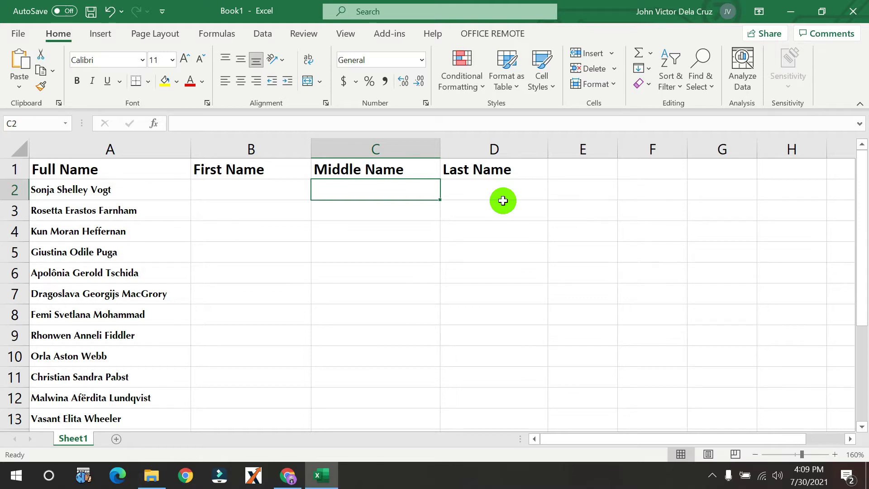
Step: Bring Book1 into view with the Full Name heading in column A and empty name columns B–D
click(138, 176)
click(134, 187)
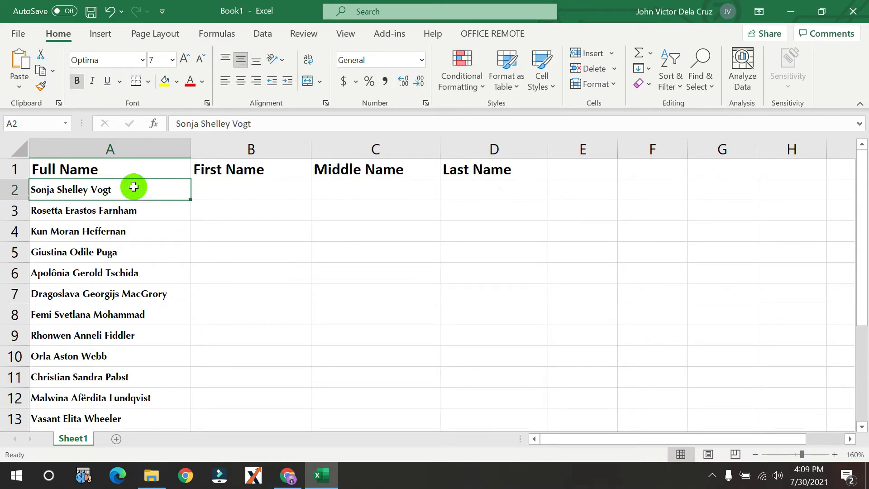
key(Down)
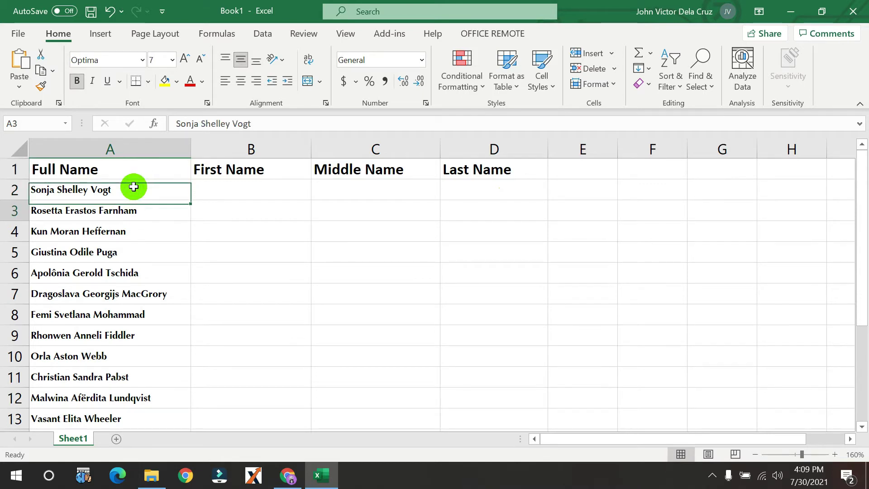
key(Down)
key(Down)
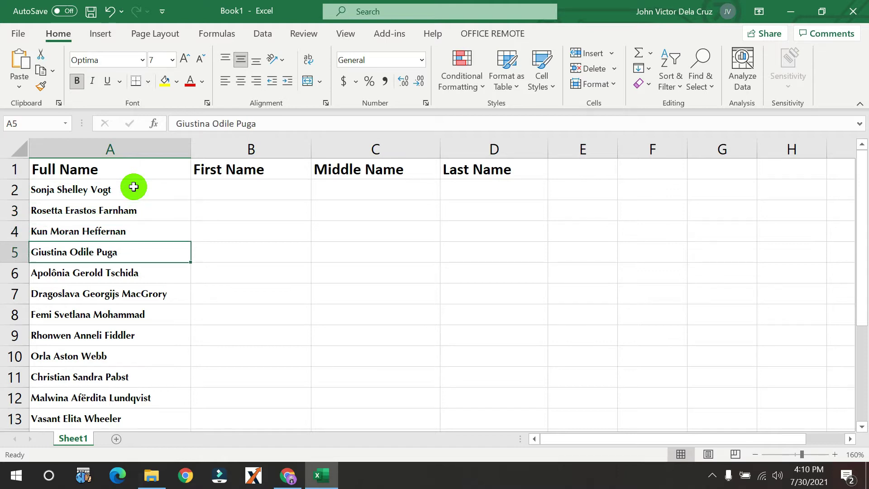
key(Down)
key(Up)
key(Up)
key(Up)
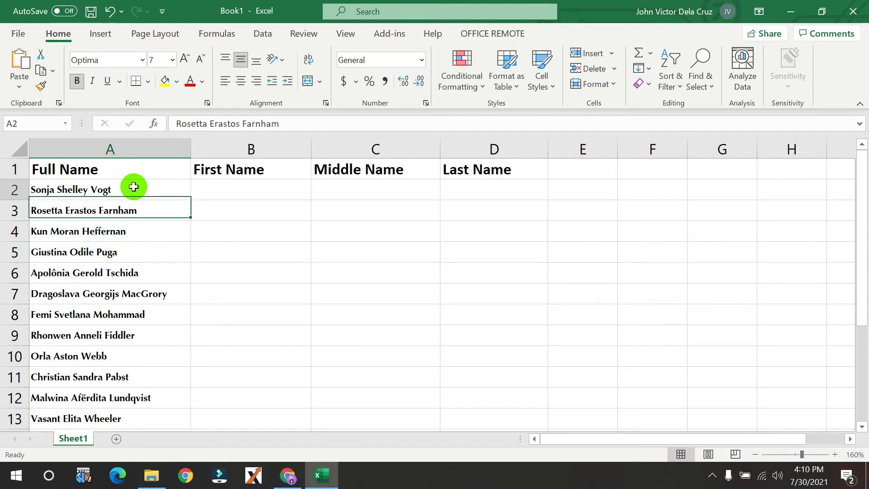
key(Down)
key(Down)
key(Up)
key(Up)
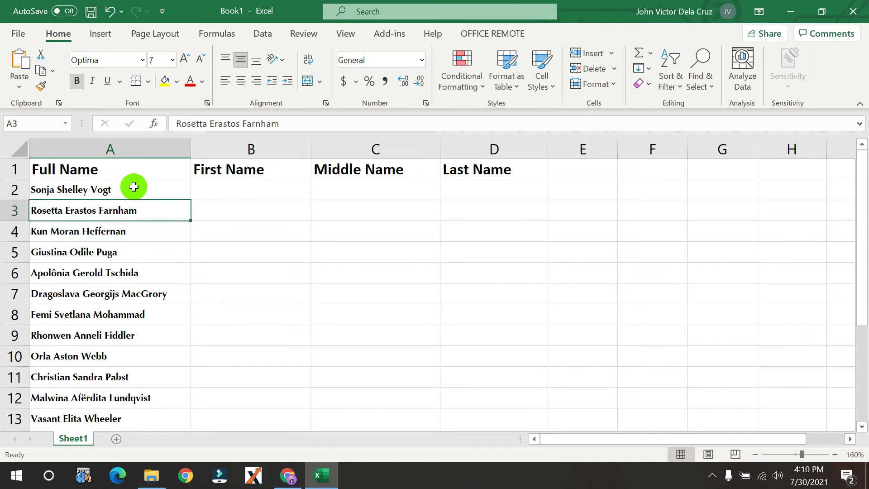
key(Up)
key(Right)
key(Right)
key(Right)
key(Left)
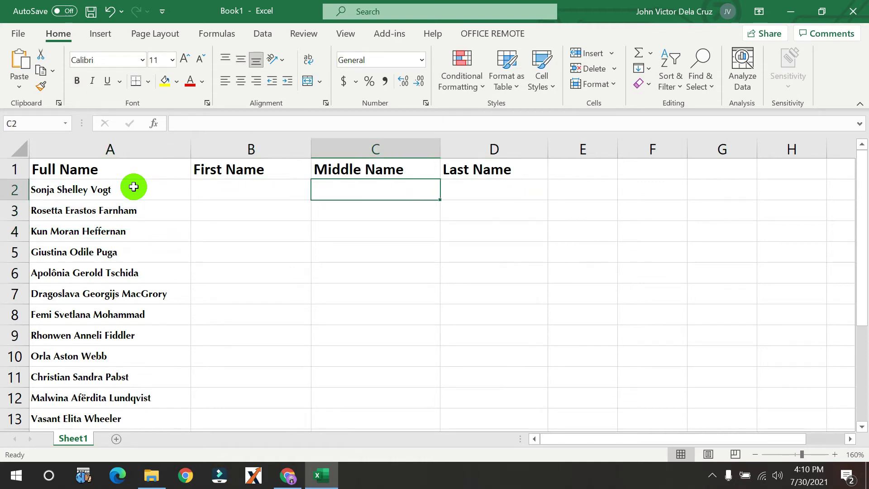
key(Left)
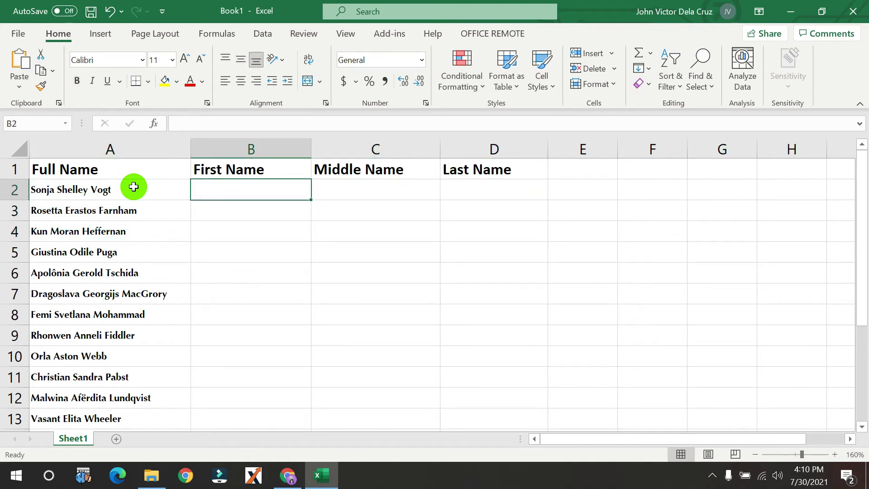
key(Left)
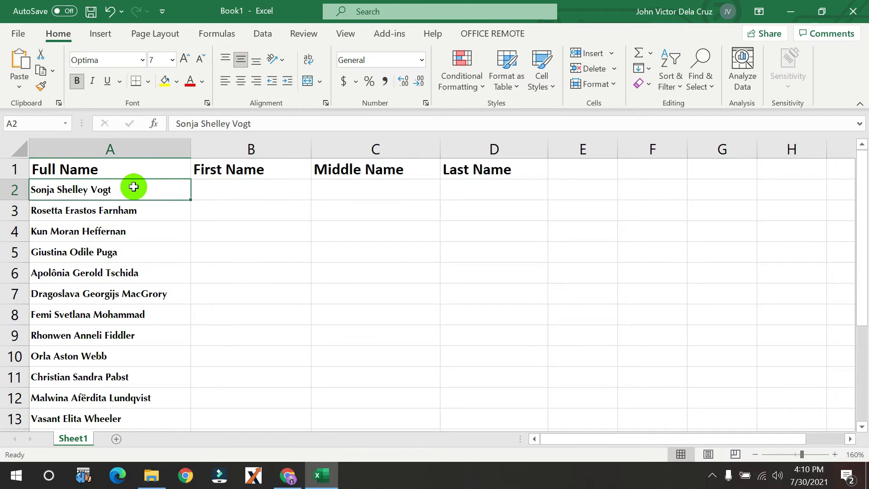
key(Down)
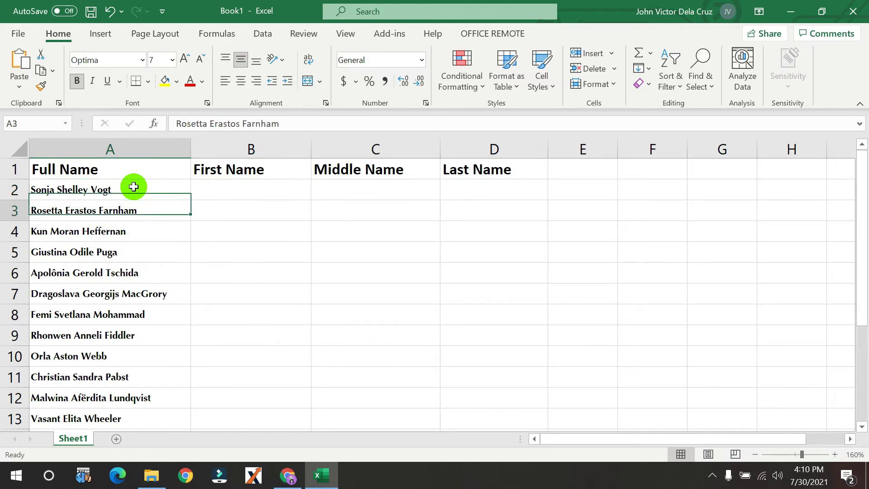
key(Up)
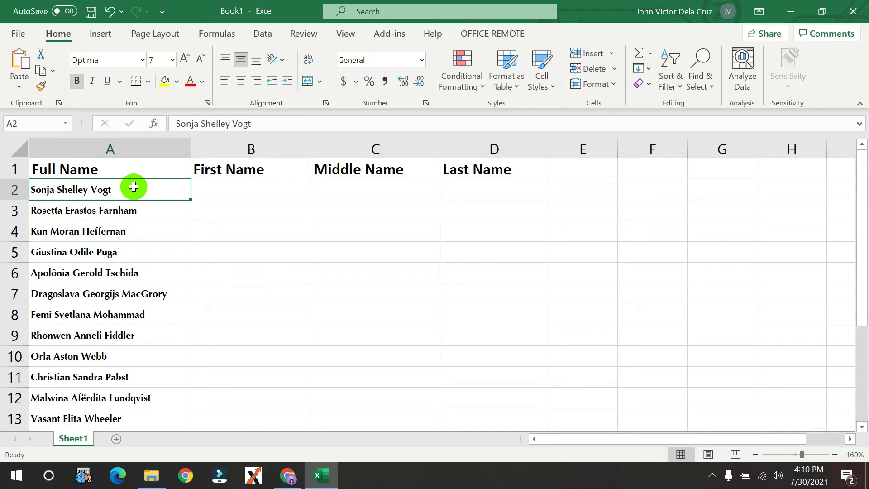
key(Right)
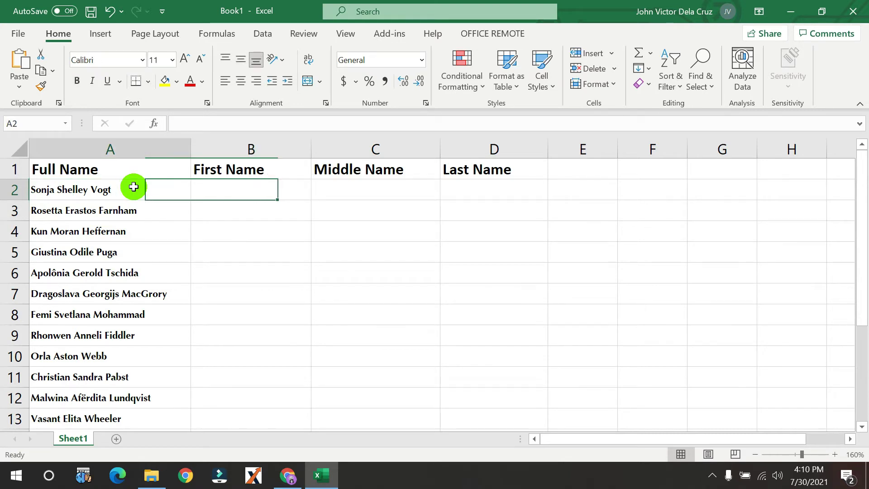
key(Left)
key(Right)
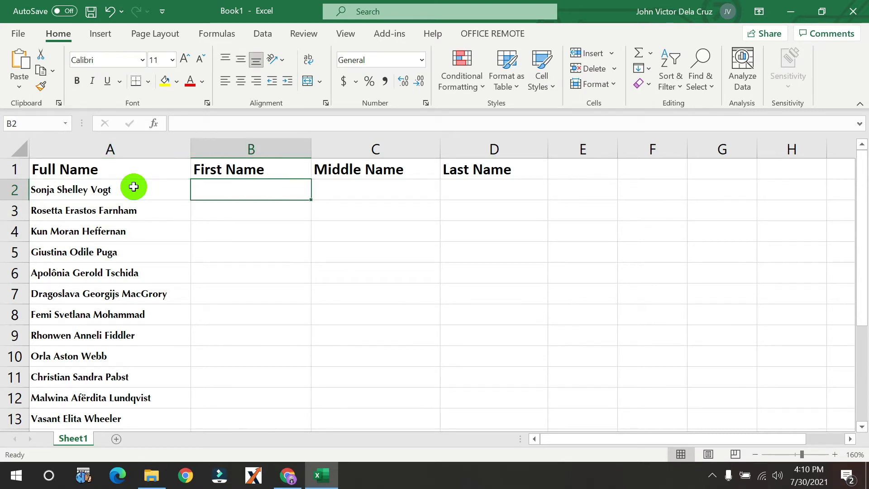
key(Right)
key(Right)
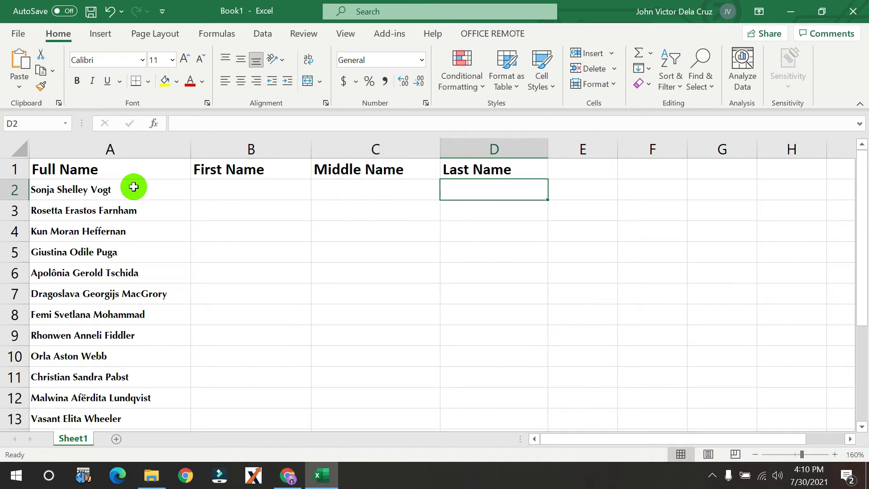
key(Left)
key(Left)
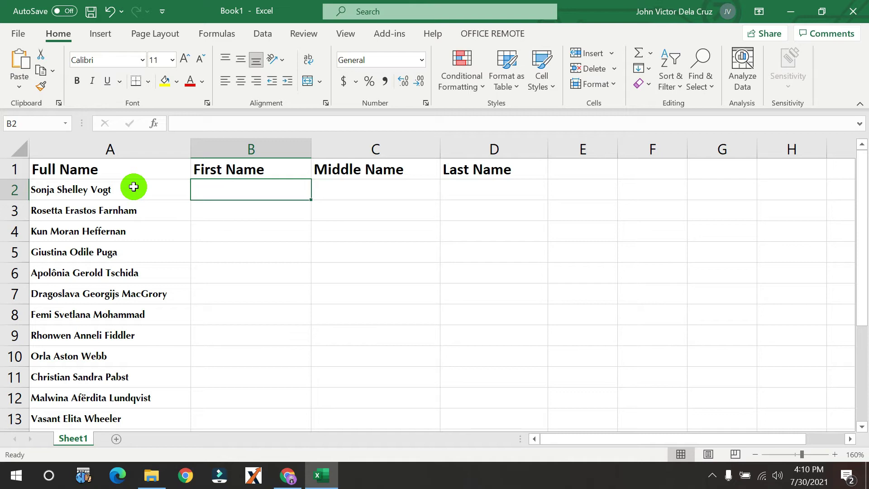
key(Left)
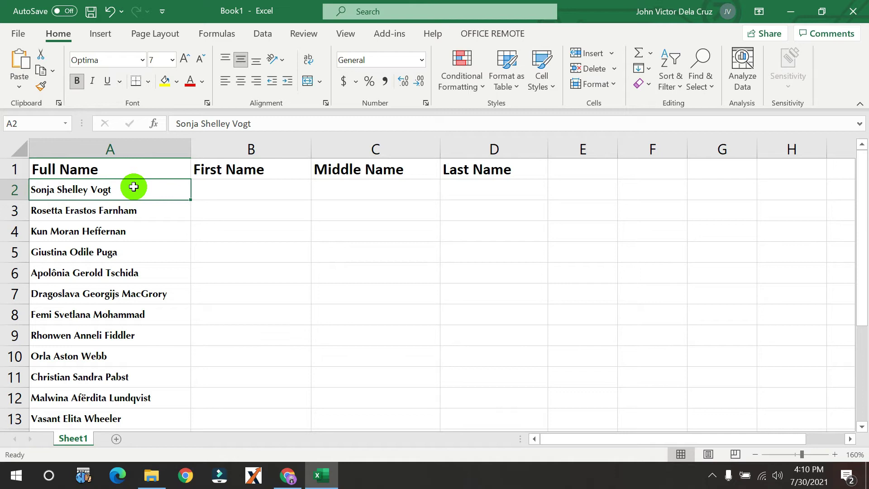
key(Down)
key(Down)
key(Down)
key(Down)
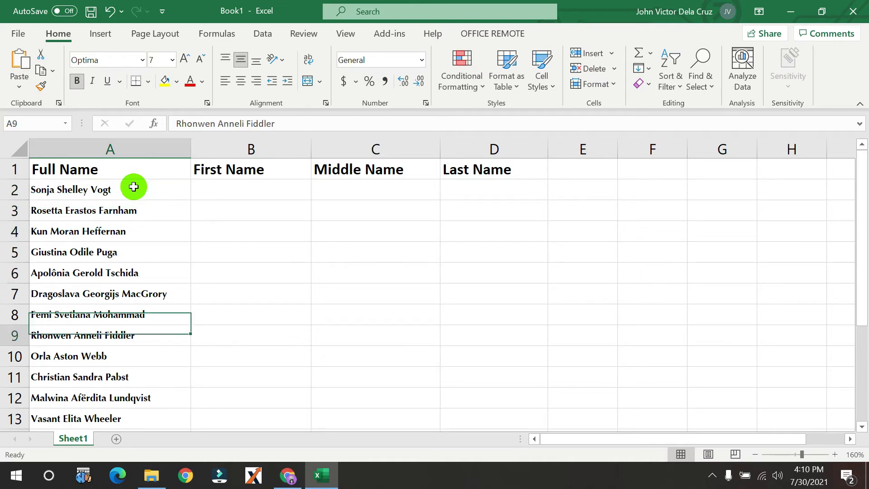
key(Down)
key(Down)
key(Down)
key(Up)
key(Up)
key(Up)
key(Up)
key(Up)
key(Up)
key(Up)
key(Up)
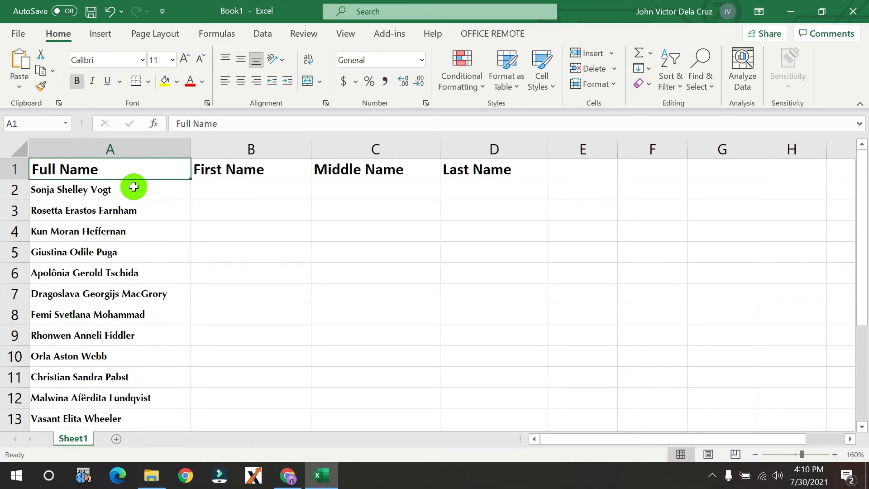
key(Down)
key(Right)
key(Right)
key(Right)
key(Left)
key(Left)
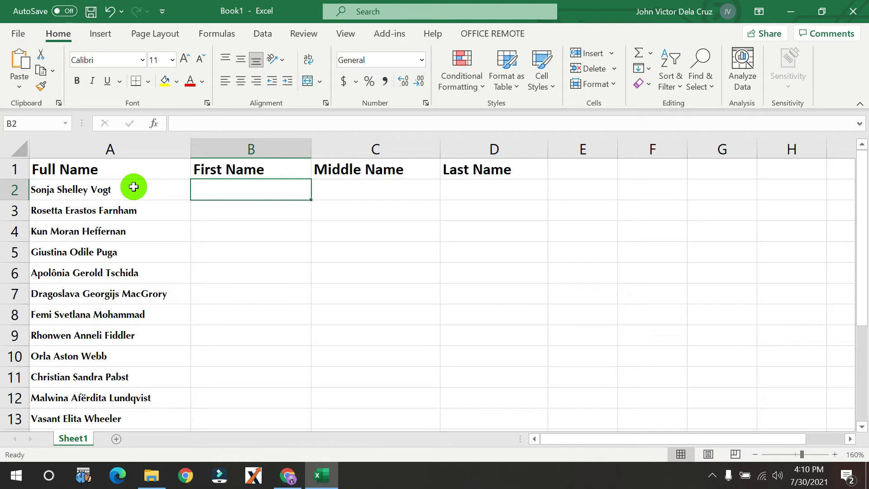
key(Down)
key(Down)
key(Up)
key(Up)
key(Right)
key(Left)
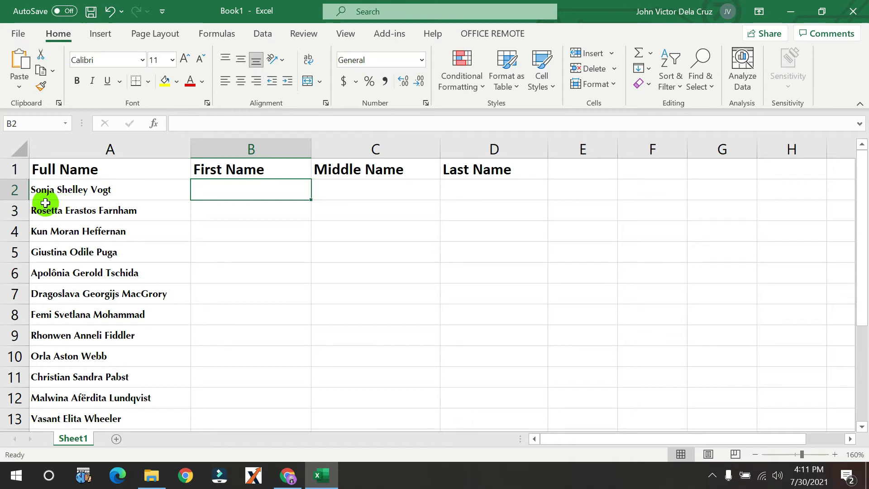
click(52, 191)
double_click(53, 190)
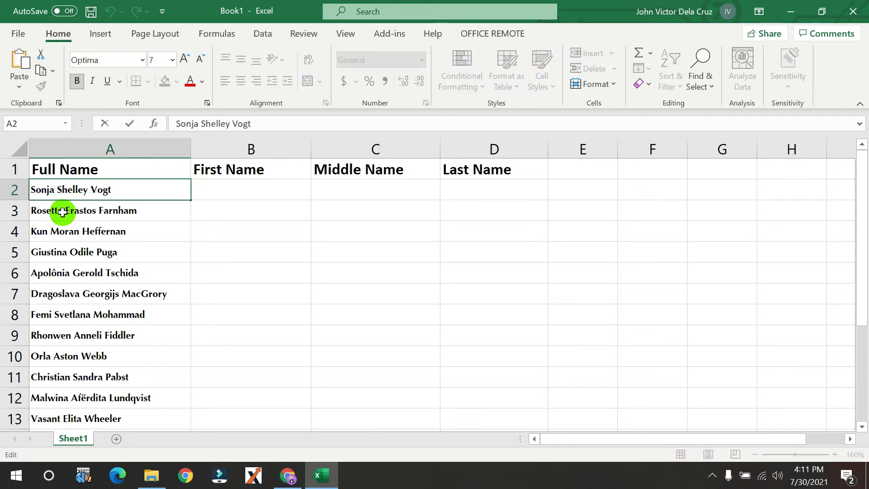
click(63, 212)
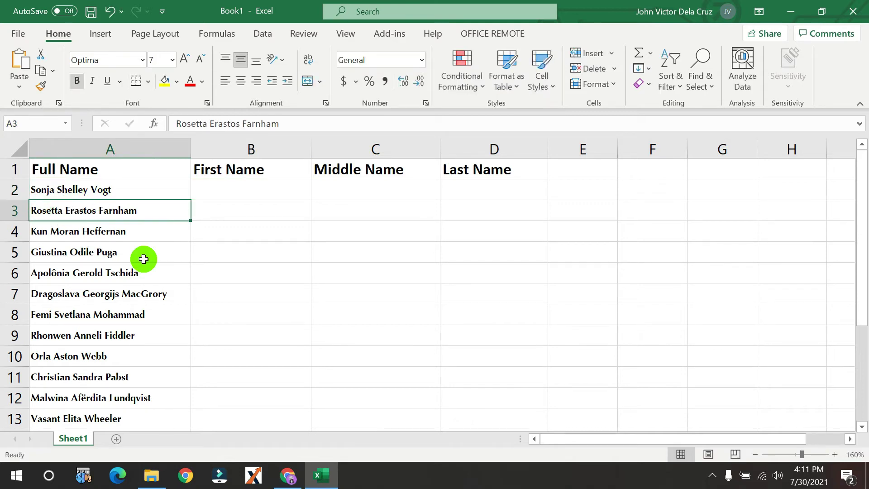
key(Down)
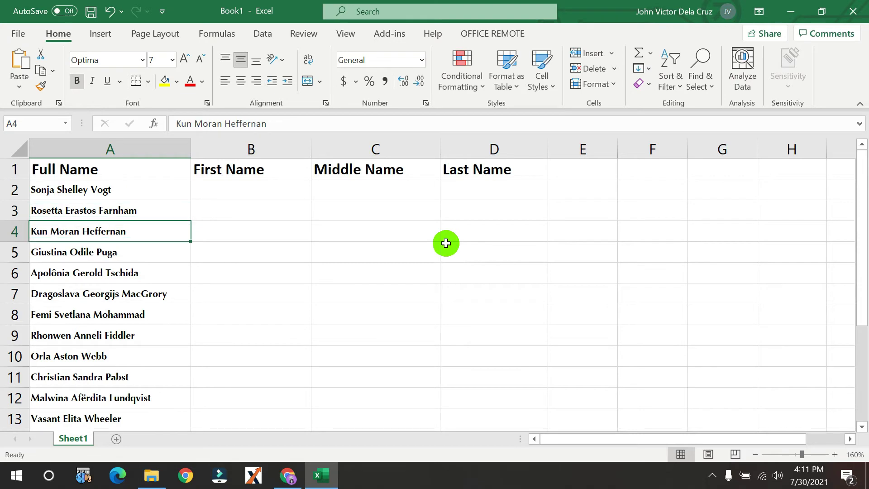
key(Down)
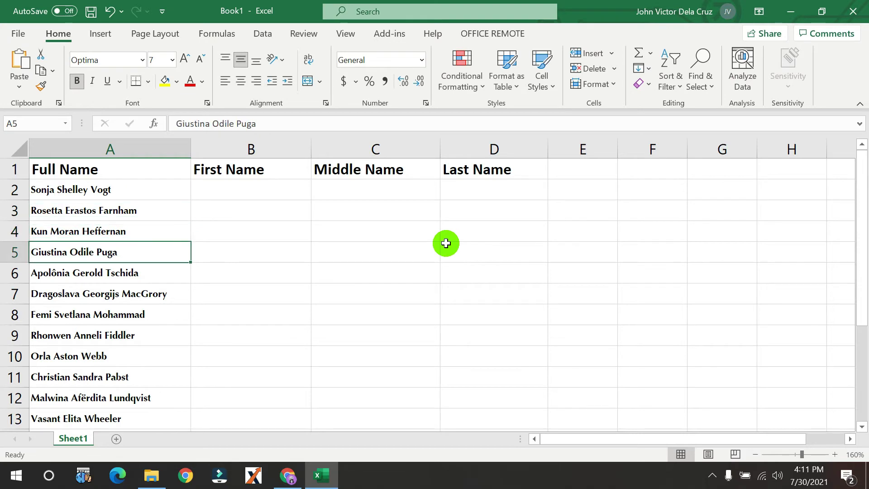
key(Right)
key(Up)
key(Up)
key(Up)
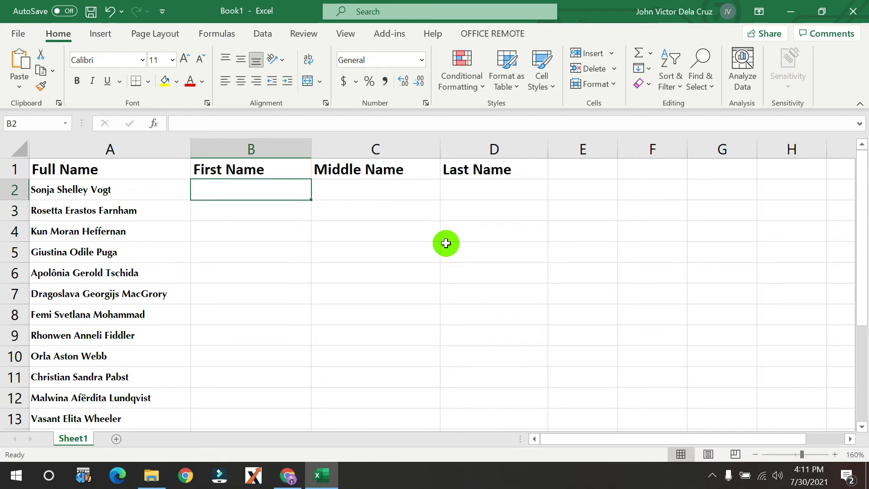
text(So)
key(BackSpace)
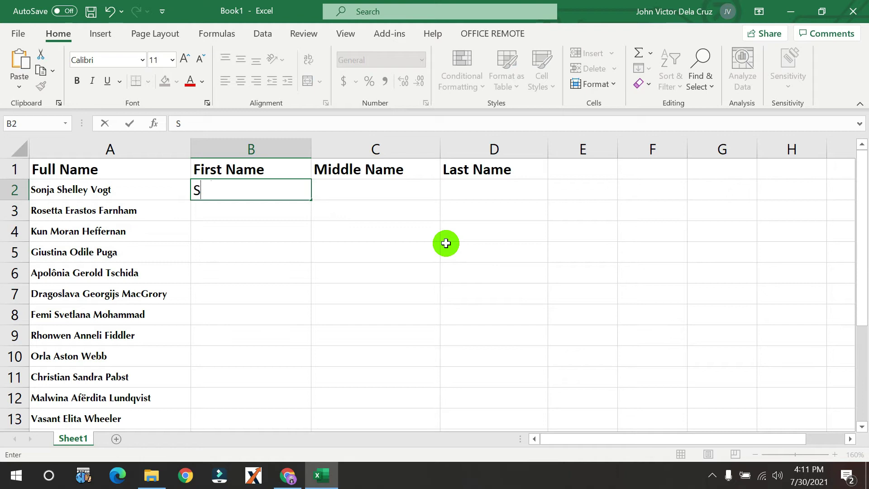
text(onja)
key(Return)
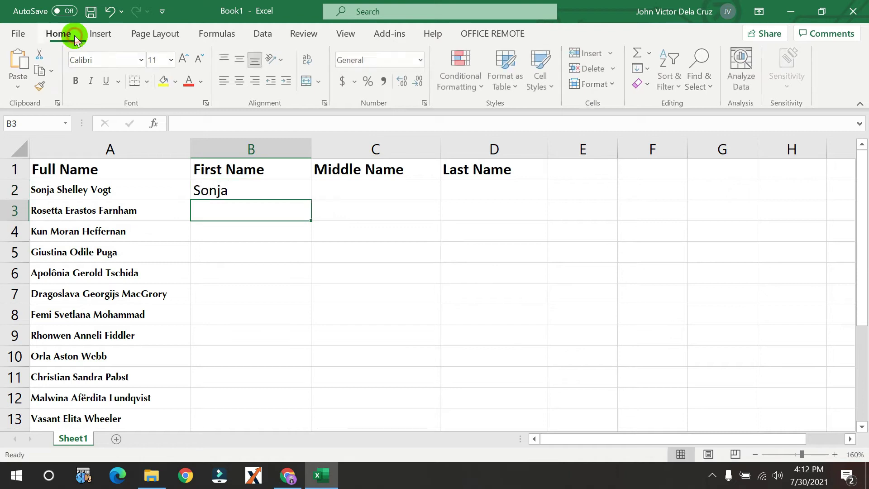
click(267, 34)
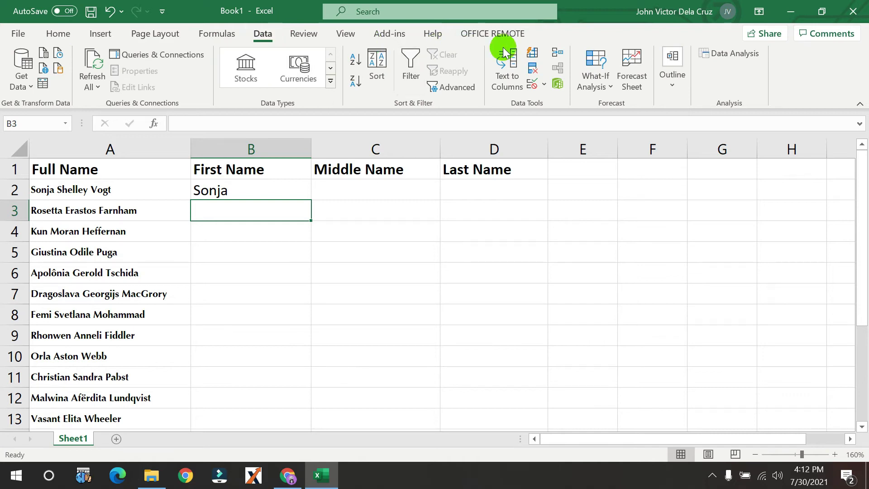
click(533, 54)
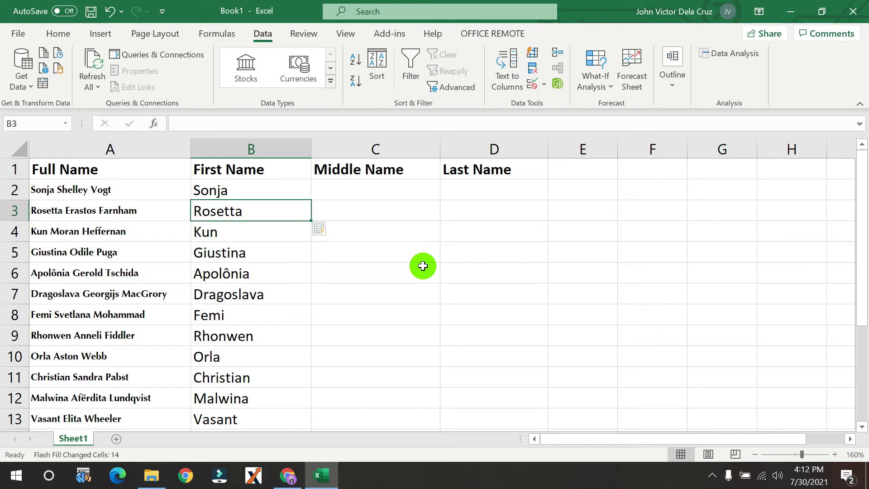
key(Down)
key(Down)
key(Down)
key(Down)
key(Up)
key(Up)
key(Up)
key(Up)
key(Up)
key(Down)
key(Down)
key(Down)
key(Down)
key(Down)
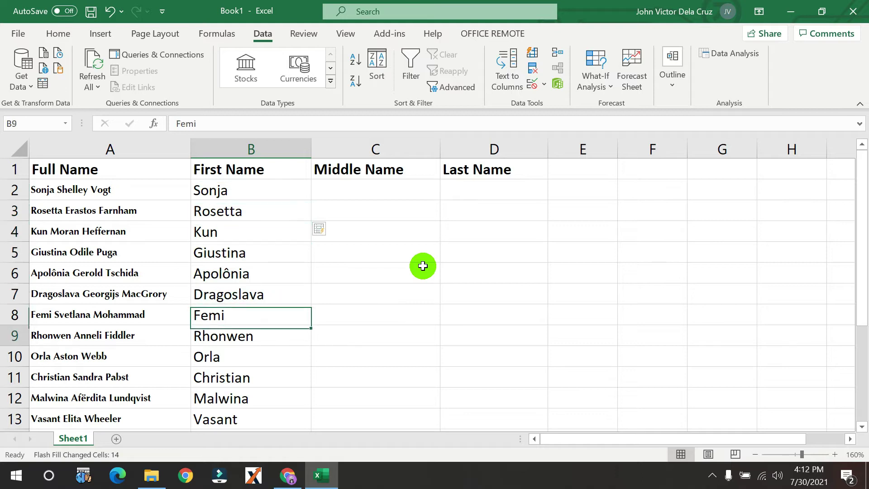
key(Down)
key(Down)
key(Down)
key(Down)
key(Down)
key(Down)
key(Down)
key(Down)
key(Down)
key(Down)
key(Up)
key(Up)
key(Up)
key(Up)
key(Up)
key(Up)
key(Up)
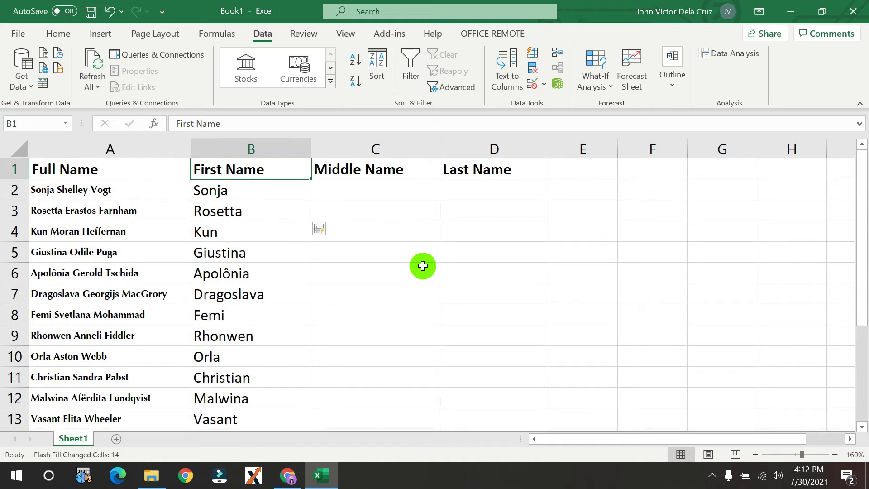
key(Down)
key(Down)
key(Down)
key(Down)
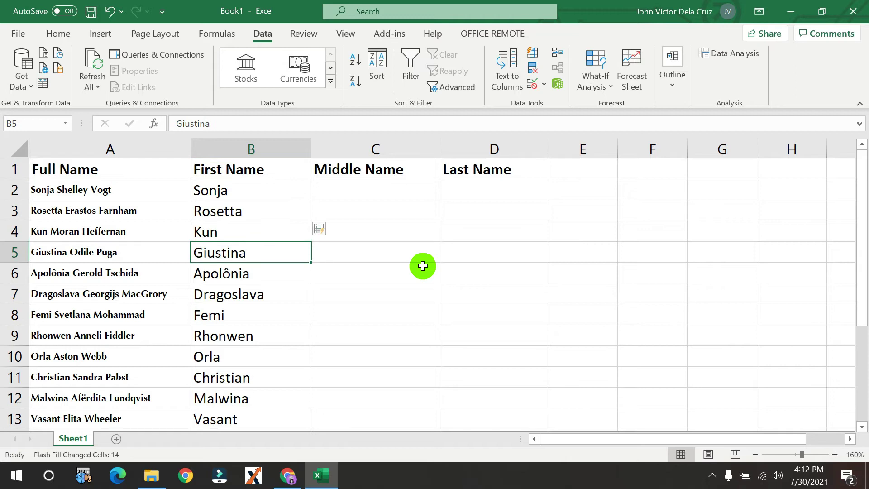
key(Down)
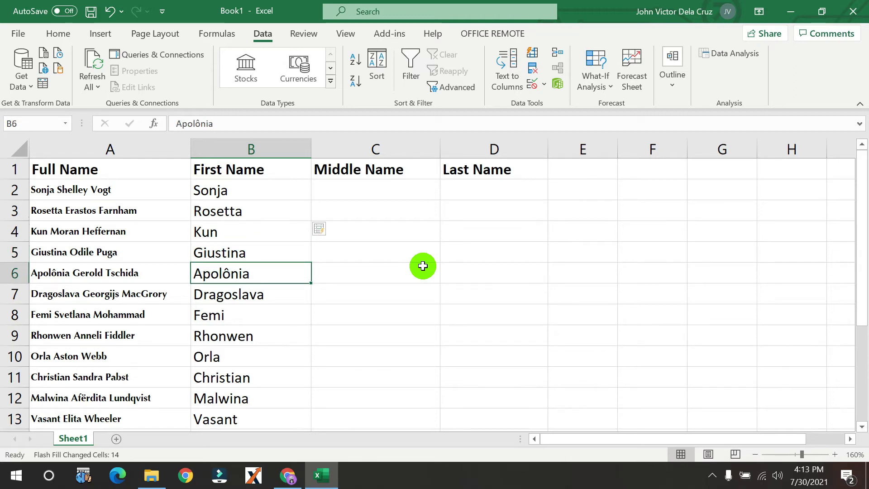
key(Down)
key(Down)
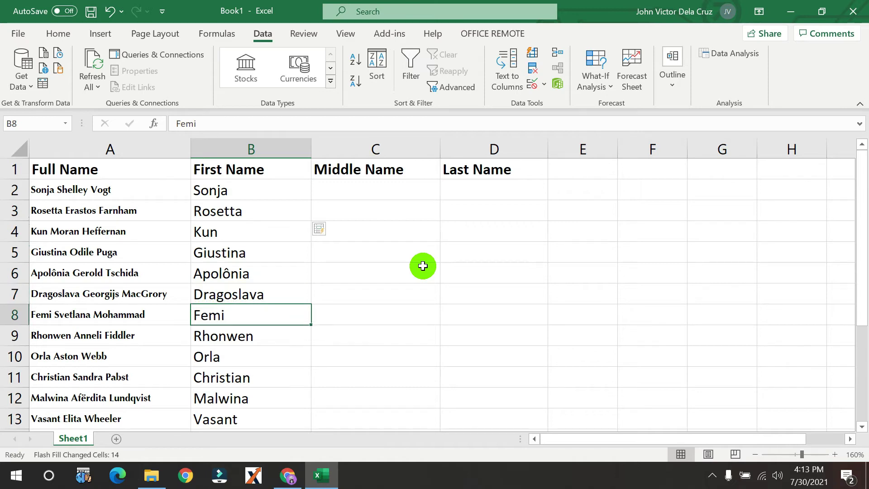
key(Down)
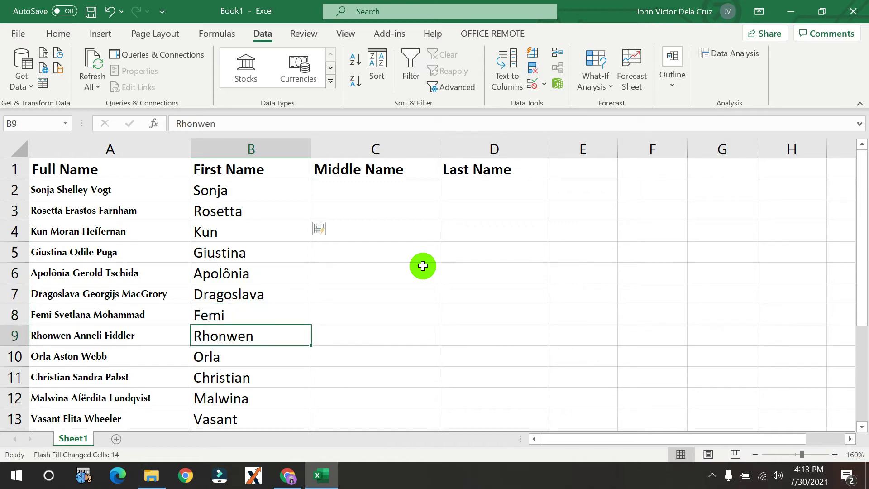
key(Down)
key(Down)
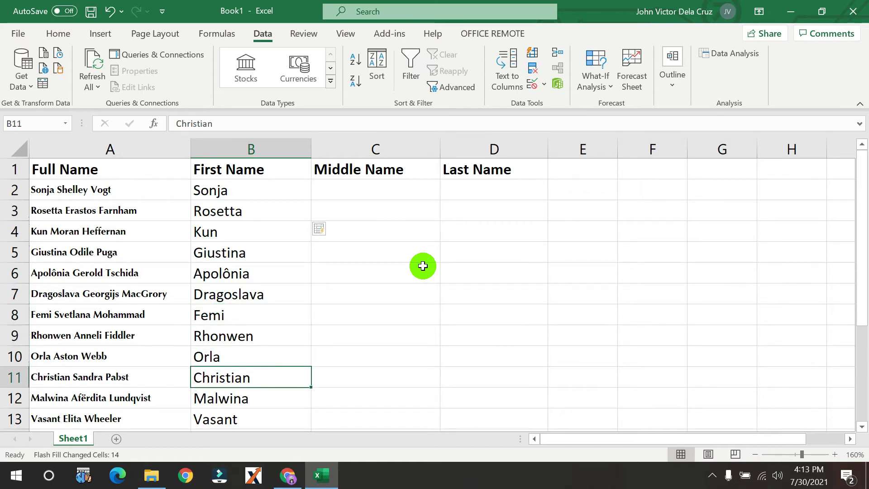
key(Down)
key(Down)
key(Down)
key(Down)
key(Down)
key(Up)
key(Up)
key(Up)
key(Up)
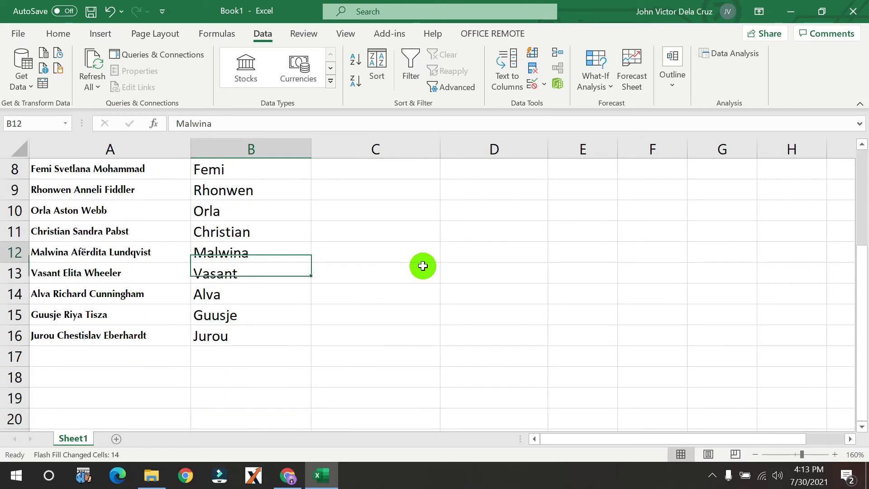
key(Up)
key(Up)
key(Up)
key(Up)
key(Up)
key(Up)
key(Up)
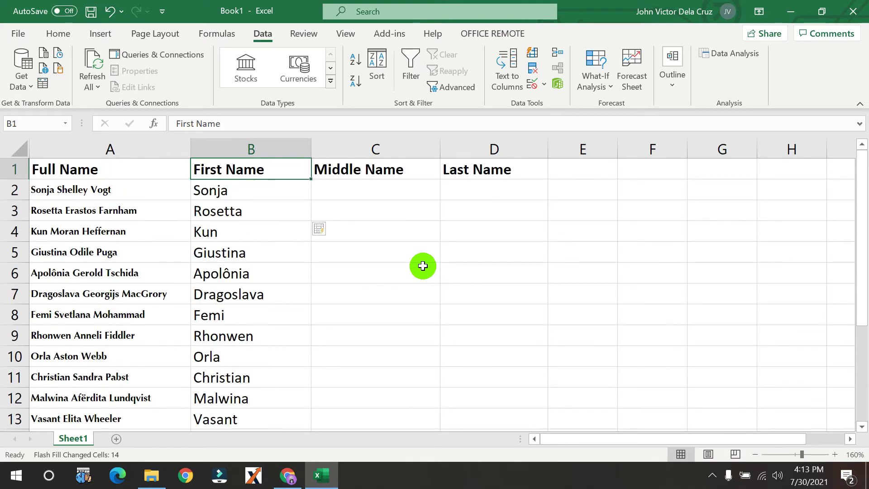
key(Down)
key(Right)
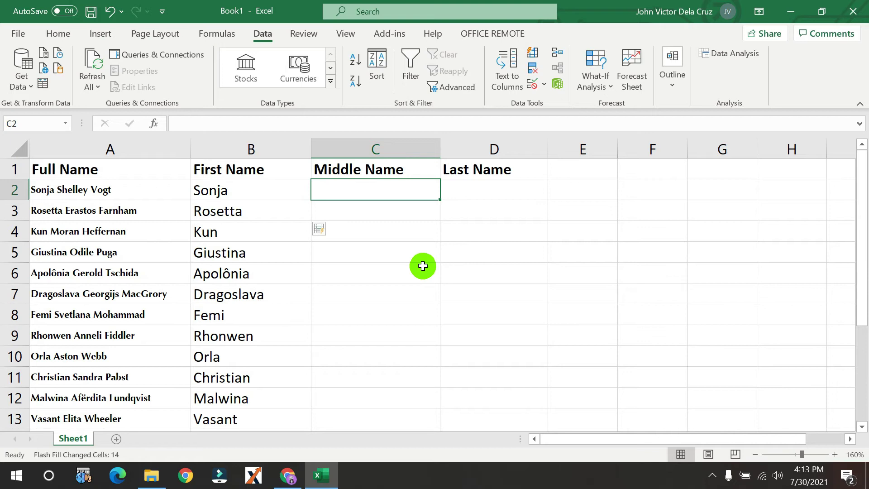
Step: Enter the first middle name in C2 as an example and accept Flash Fill for rows 3–16
text(S)
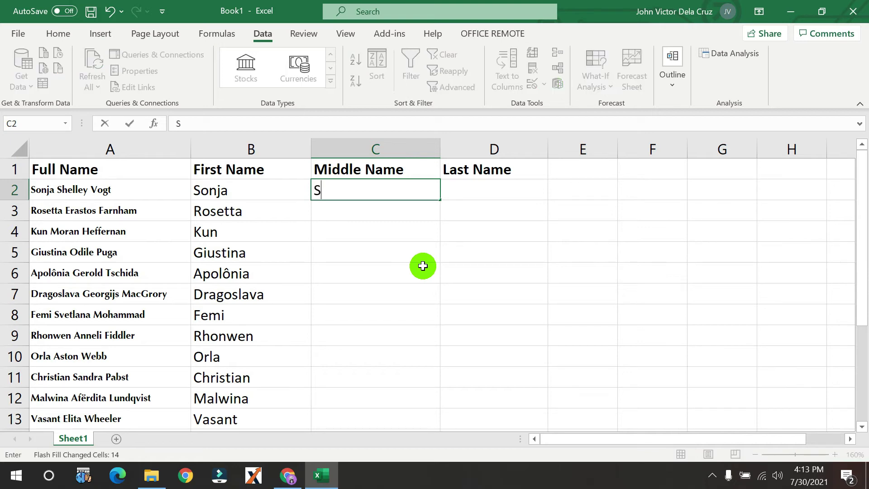
text(he)
text(lley)
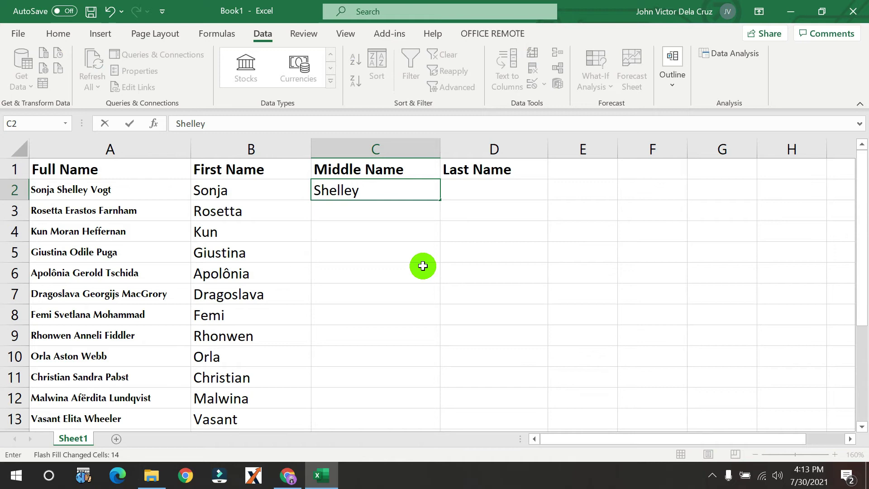
key(Return)
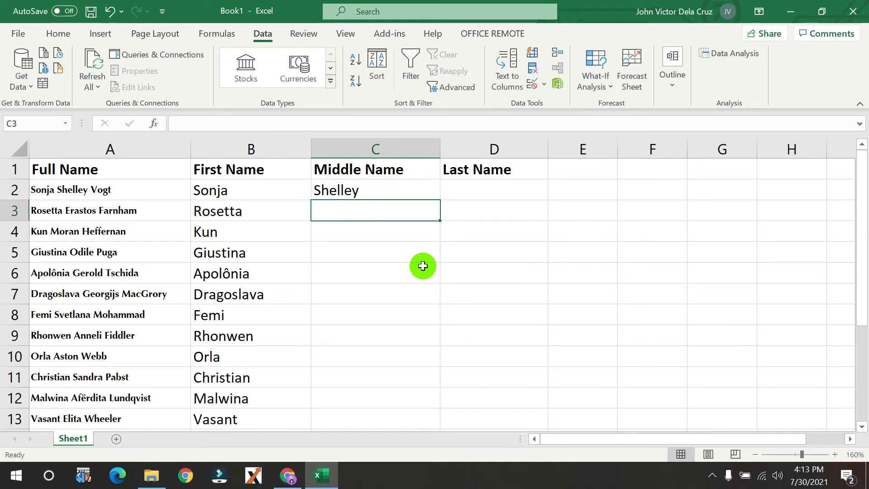
text(Erastos)
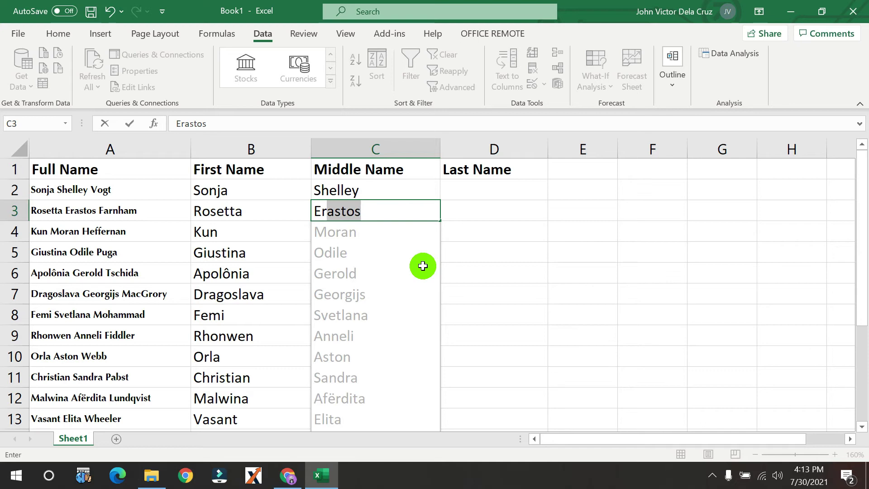
key(ctrl+Return)
key(Return)
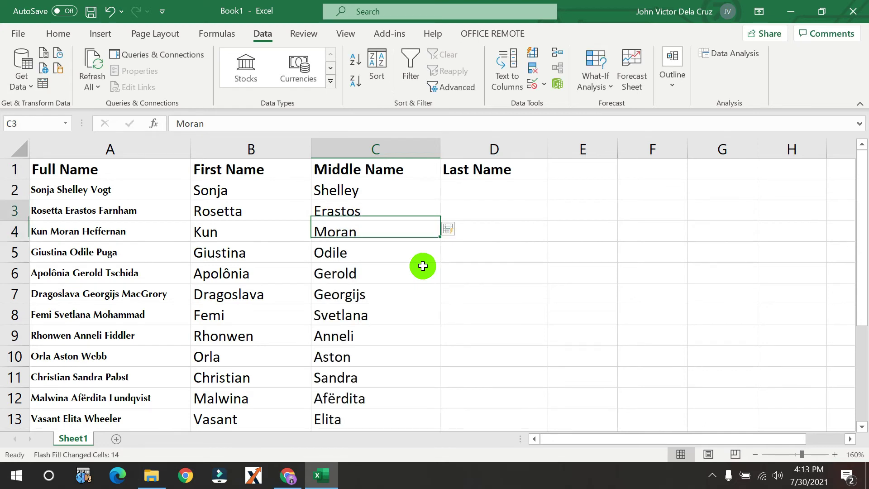
Step: Check the Flash-filled middle names down column C before moving on to column D
key(Down)
key(Down)
key(Down)
key(Down)
key(Down)
key(Down)
key(Down)
key(Down)
key(Down)
key(Down)
key(Down)
key(Down)
key(Up)
key(Up)
key(Up)
key(Up)
key(Up)
key(Up)
key(Up)
key(ctrl+Up)
key(Down)
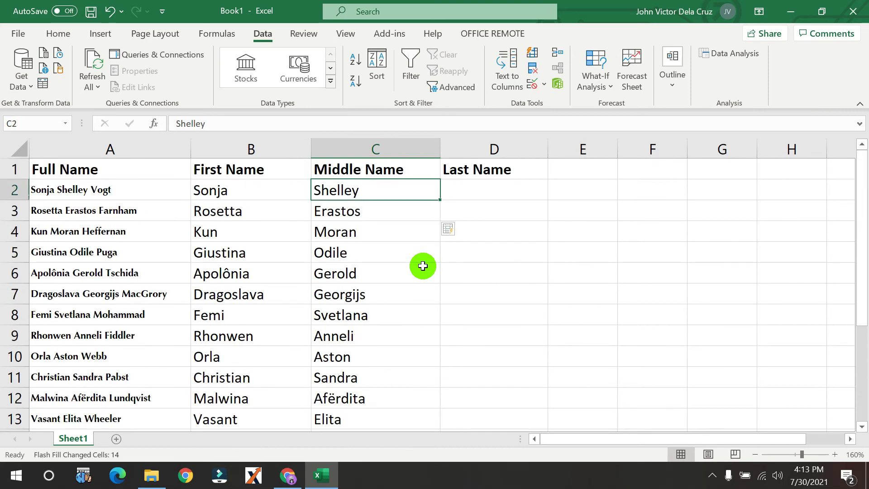
key(Right)
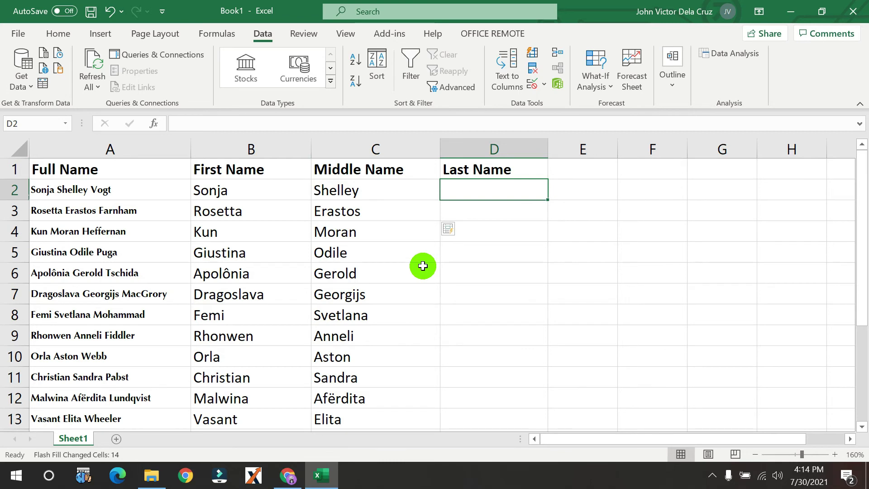
Step: Enter the first surname in D2 as an example and accept Flash Fill for the remaining rows
text(Vogt)
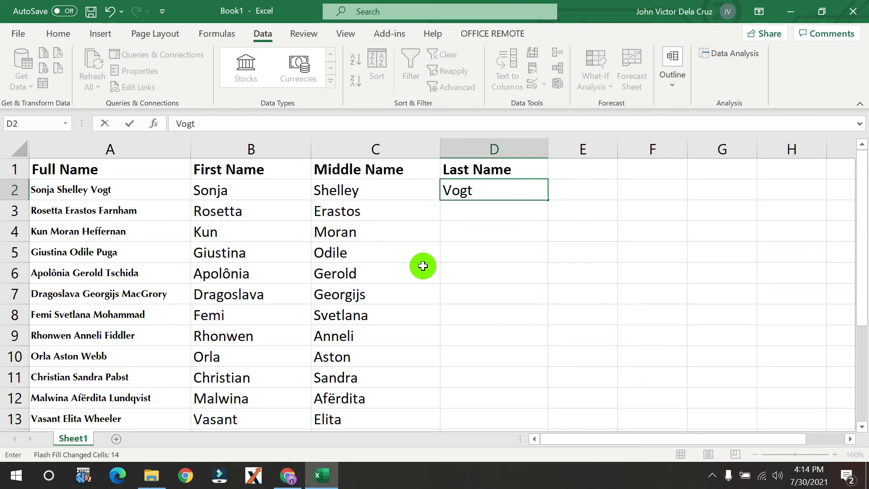
key(Return)
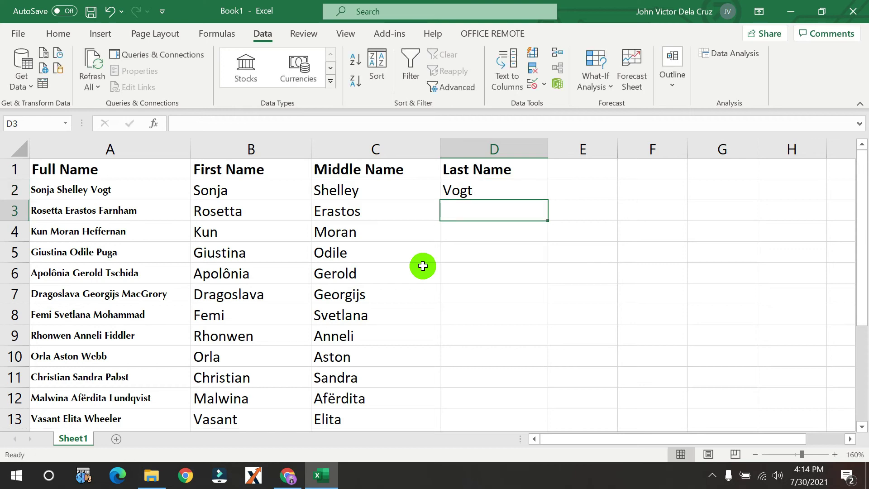
text(Farnham)
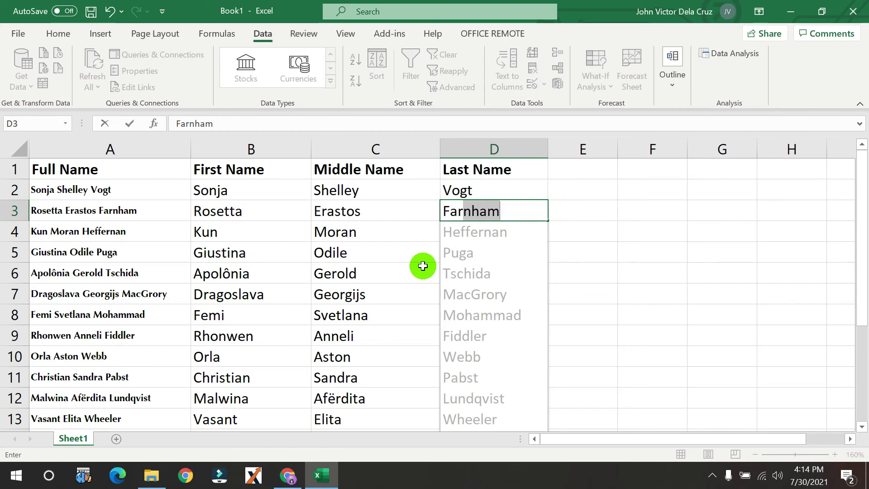
key(Return)
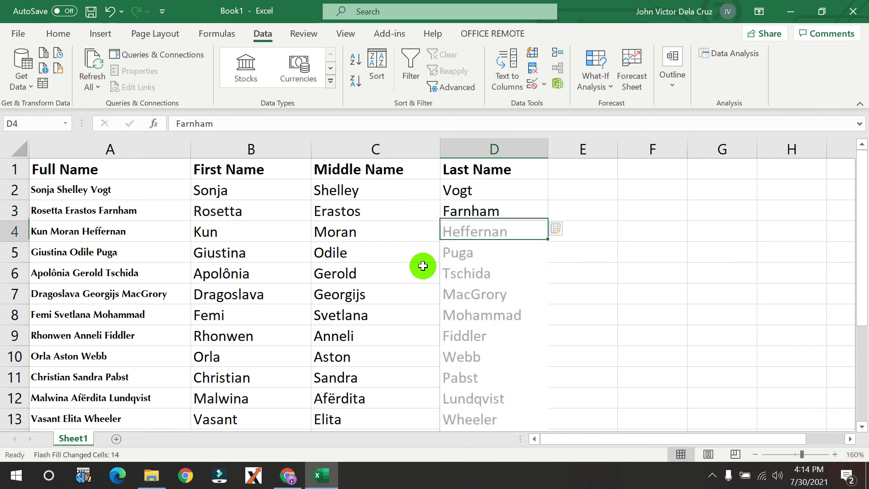
Step: Check the filled surnames in column D and return to the row 2 first name
key(Down)
key(Down)
key(Down)
key(Down)
key(Down)
key(Down)
key(Down)
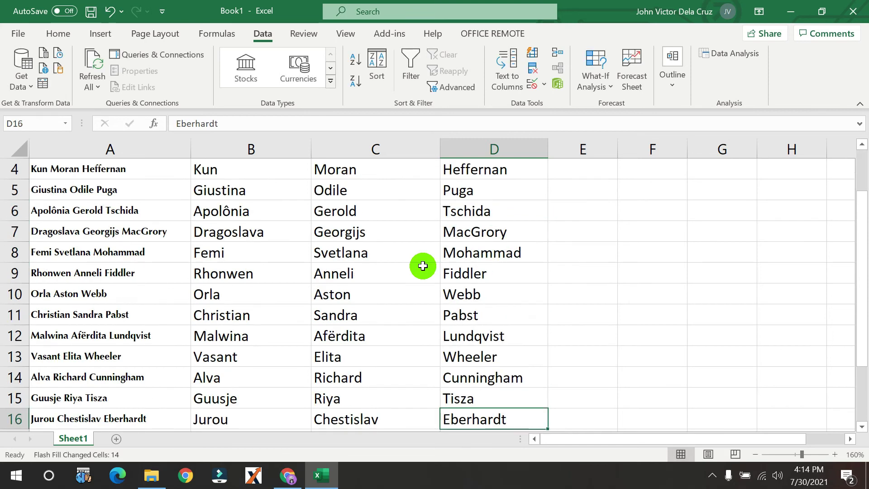
key(Down)
key(Up)
key(Up)
key(Up)
key(Up)
key(Up)
key(Up)
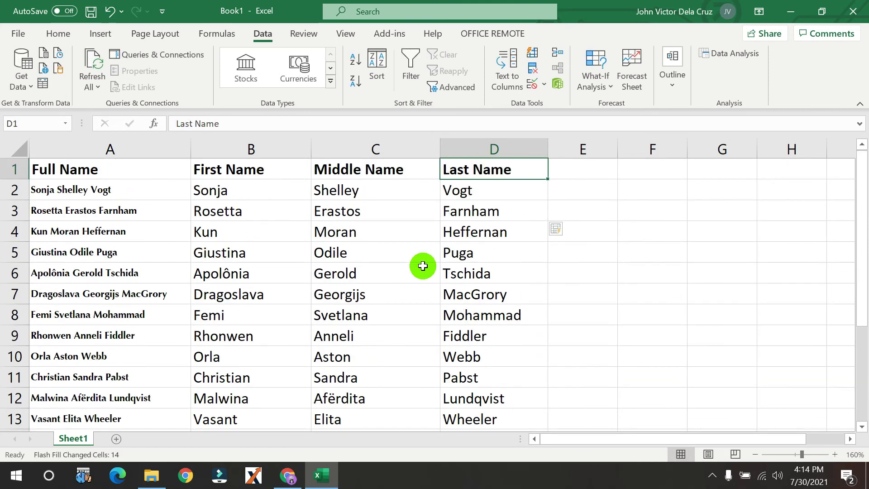
key(Left)
key(Left)
key(Down)
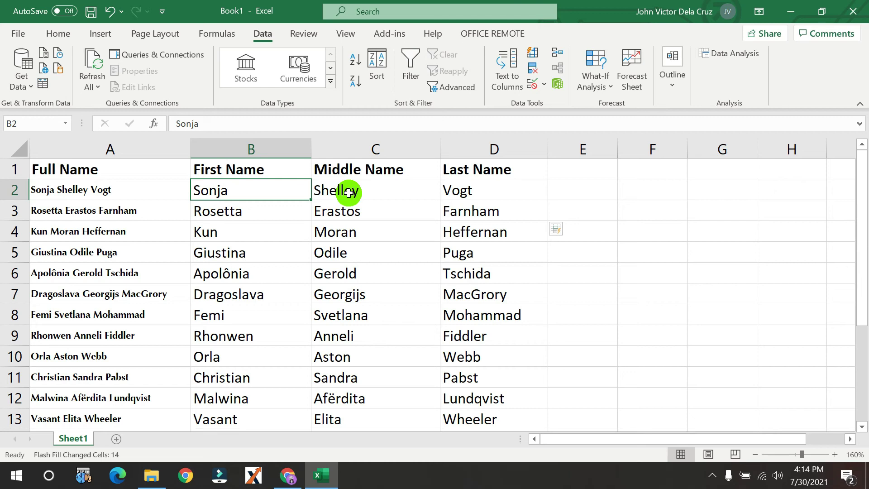
click(335, 209)
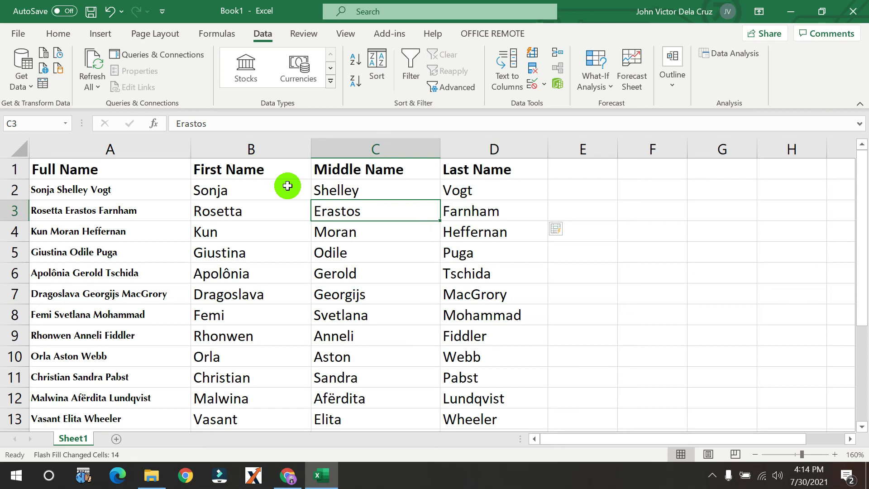
click(271, 188)
key(Right)
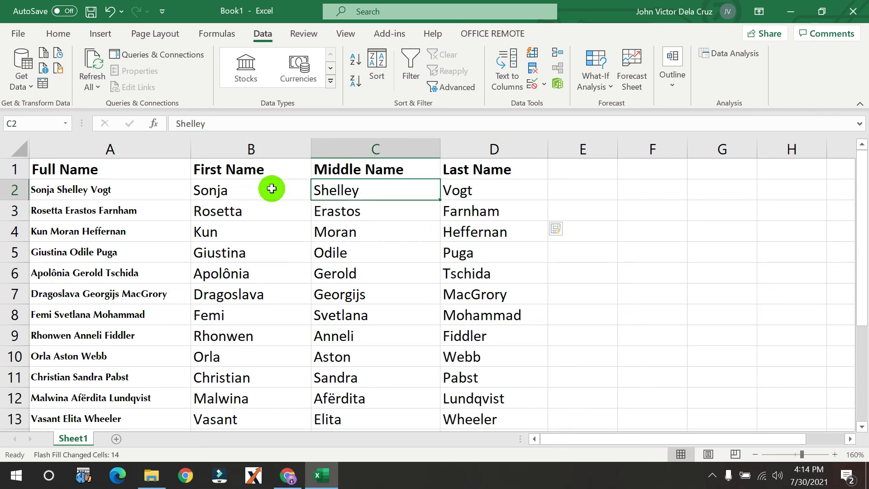
click(272, 188)
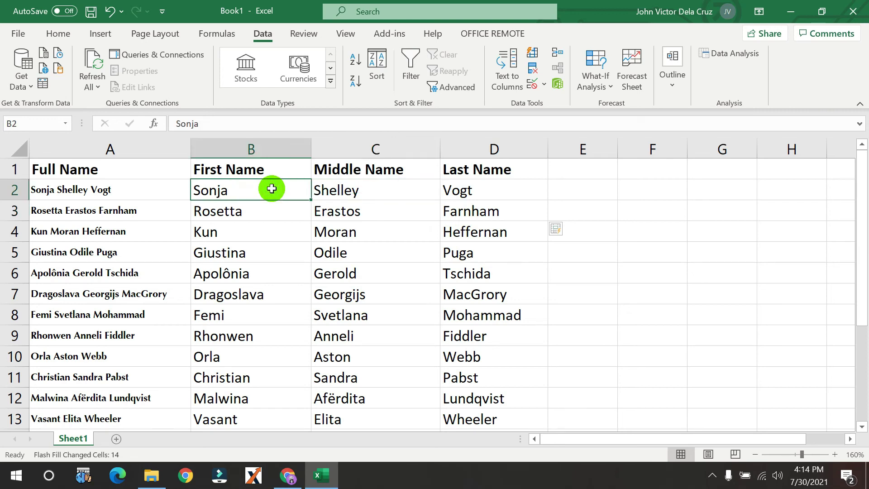
key(Right)
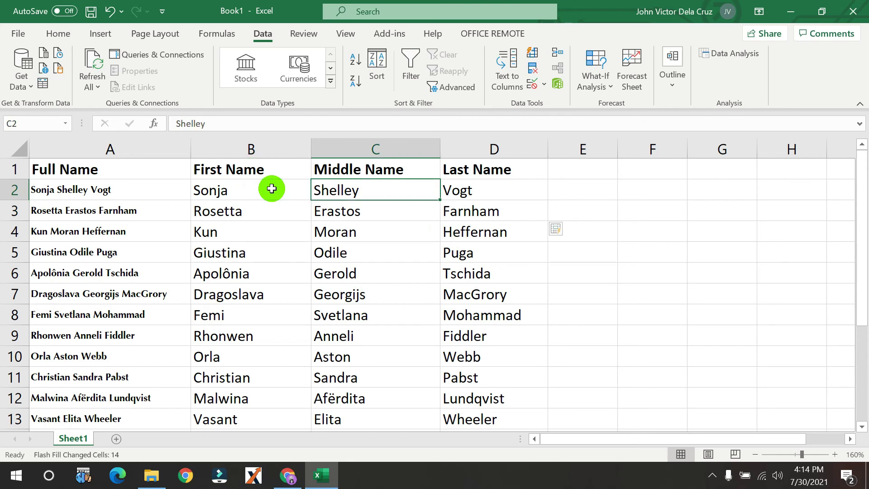
key(Left)
key(shift+Right)
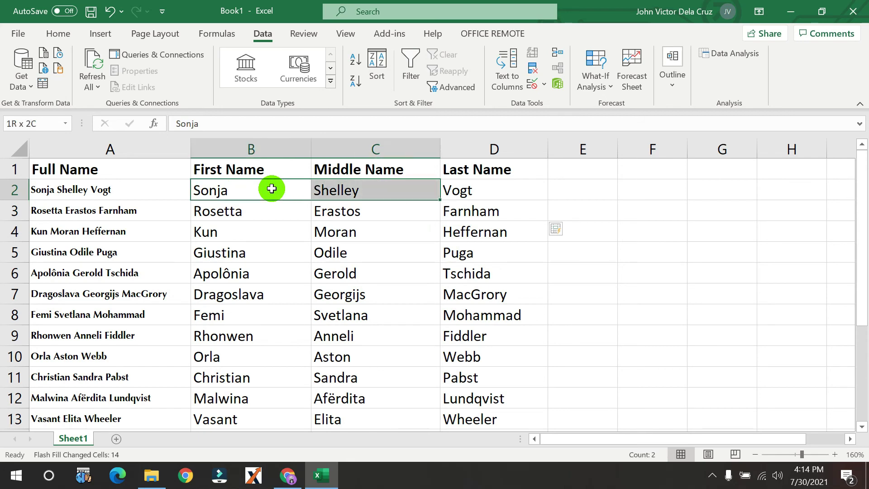
key(shift+Right)
key(shift+Down)
key(shift+Down)
key(shift+Down)
key(shift+Down)
key(shift+Down)
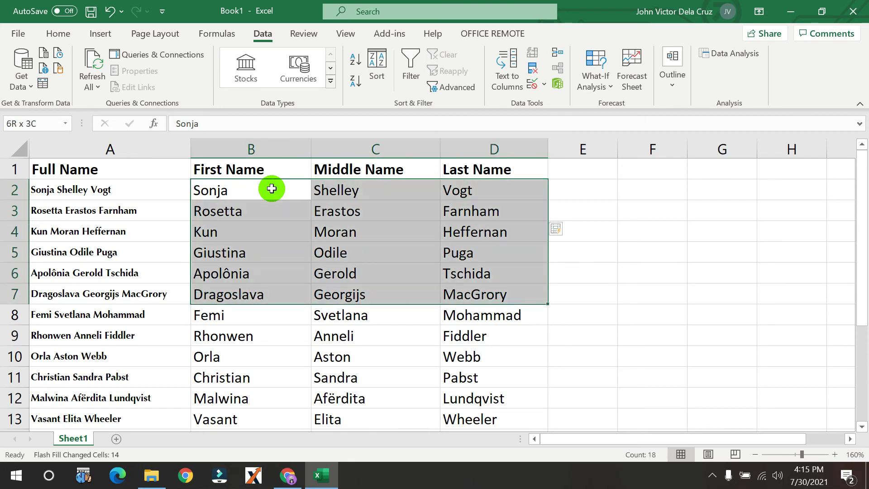
key(shift+Down)
key(shift+Down)
key(shift+Down)
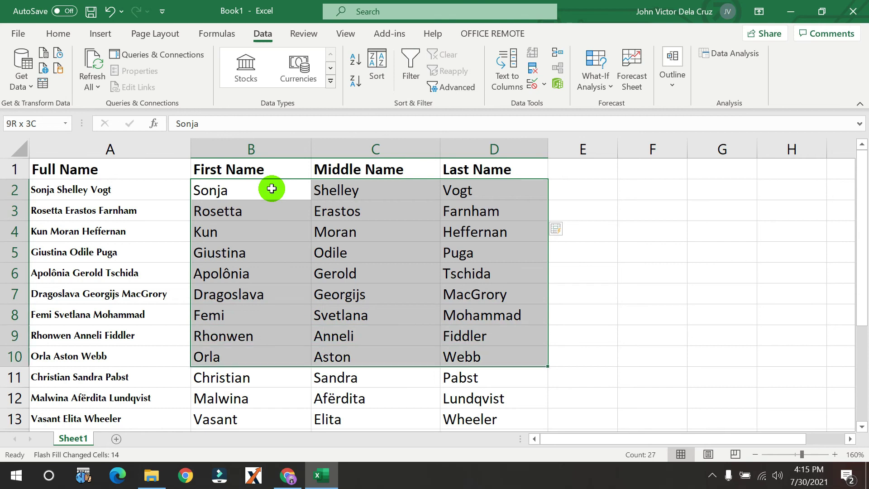
key(shift+Down)
key(shift+Down)
key(shift+Down)
key(shift+Down)
key(shift+Down)
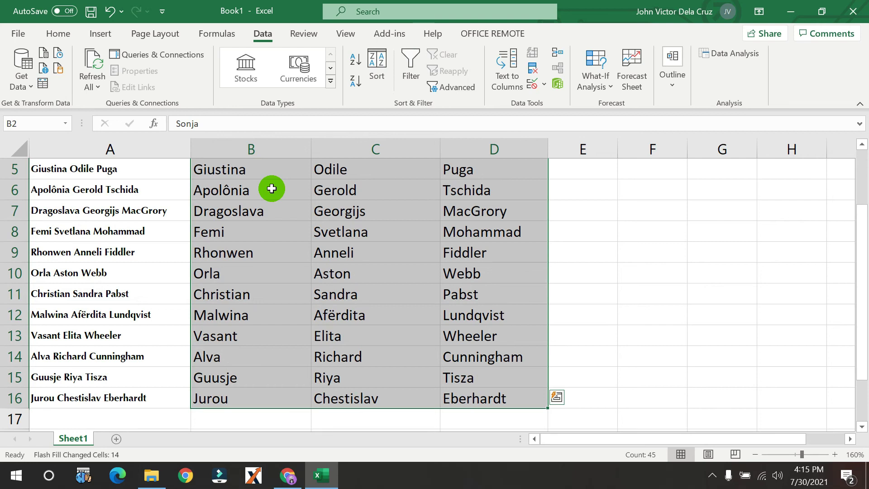
key(Up)
key(Right)
key(Right)
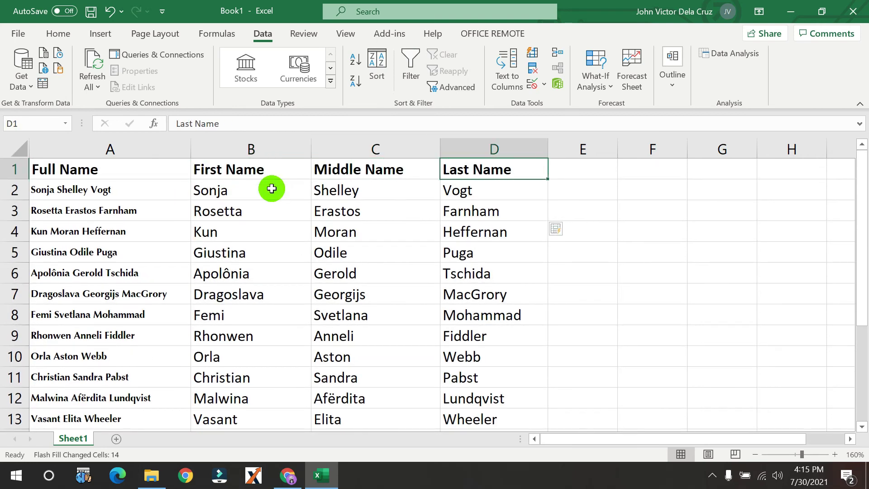